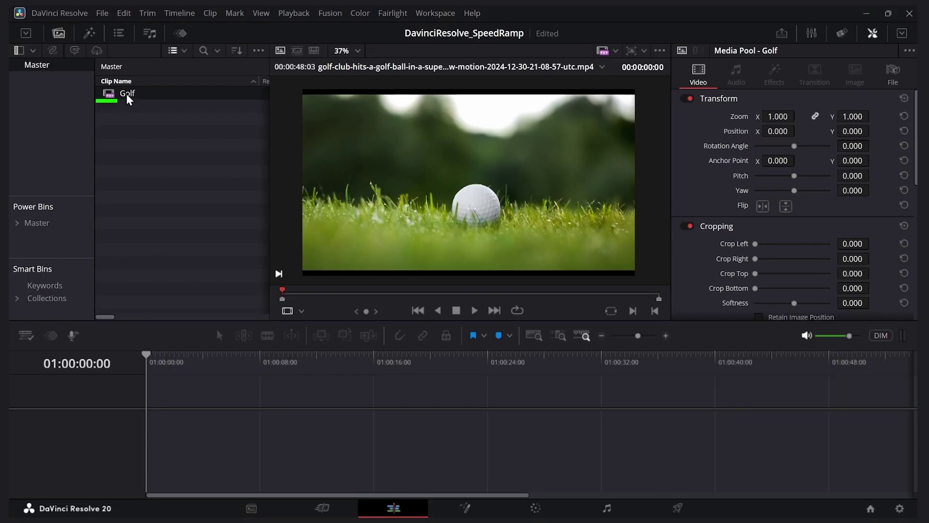
- Place the Golf clip on a new timeline, play it, and enable Retime Controls showing 100% speed
left_click_drag(128, 99, 345, 407)
key("space")
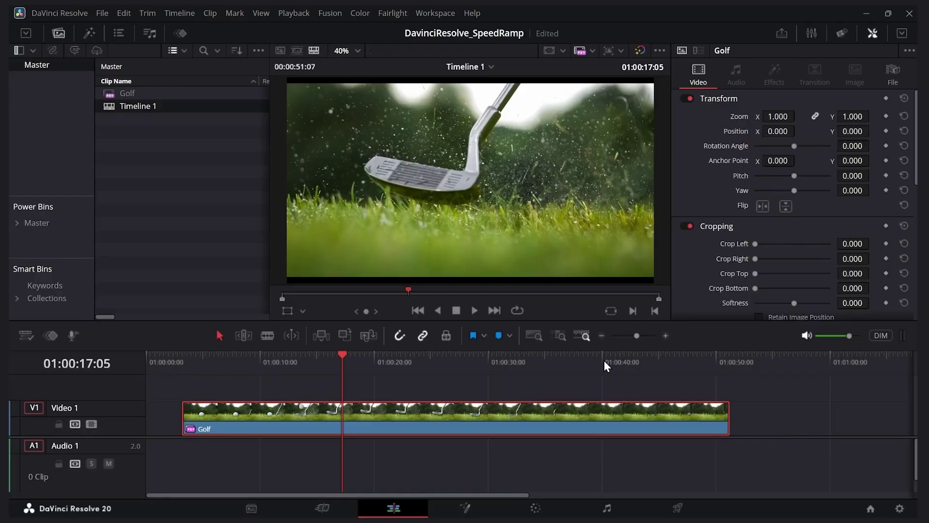
right_click(441, 423)
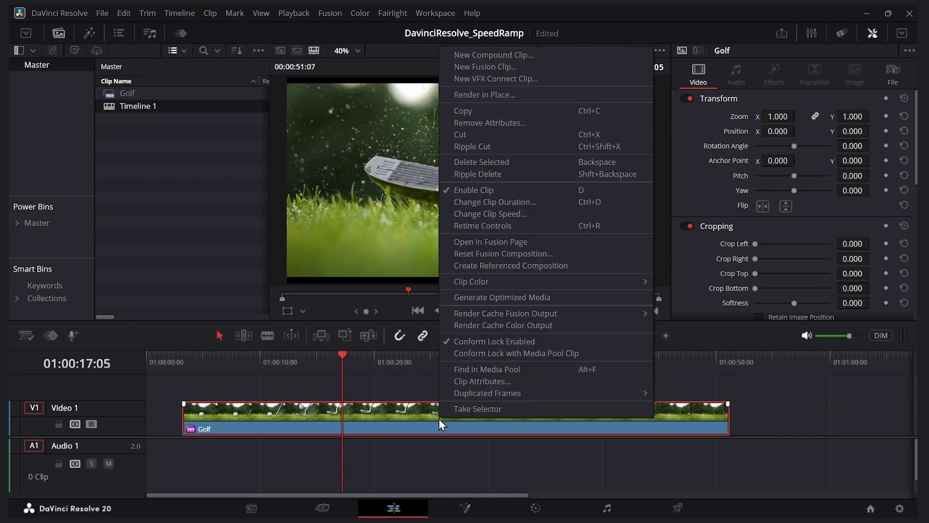
left_click(534, 226)
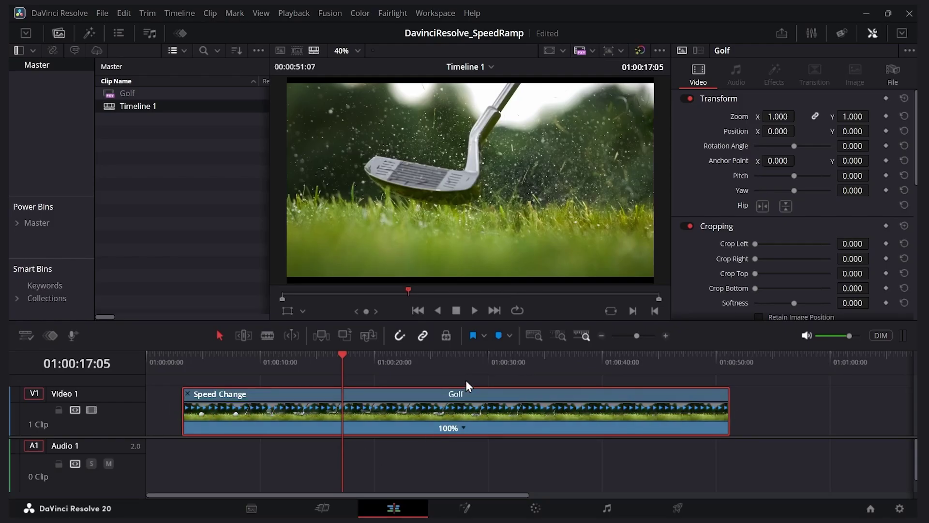
left_click_drag(345, 353, 246, 359)
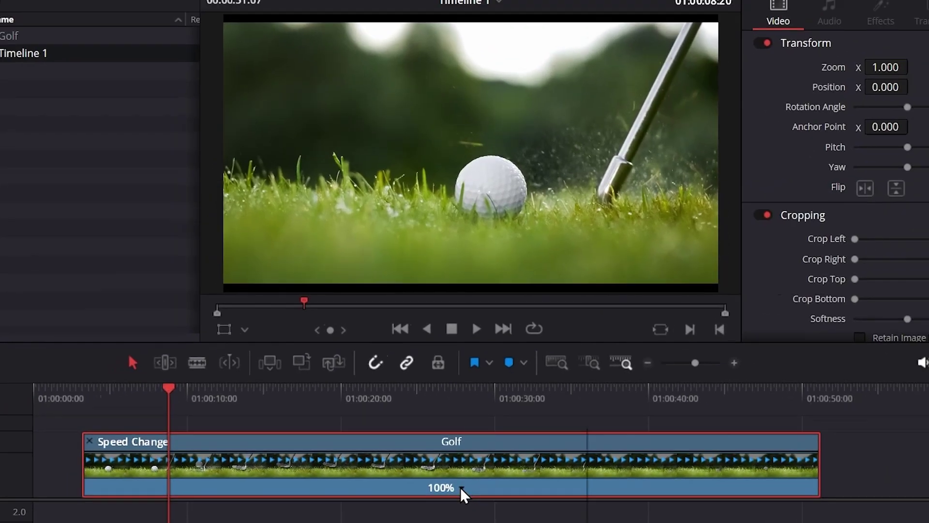
- Add speed points at 01:00:08:20 and 01:00:12:00, leaving three 100% sections
left_click(461, 500)
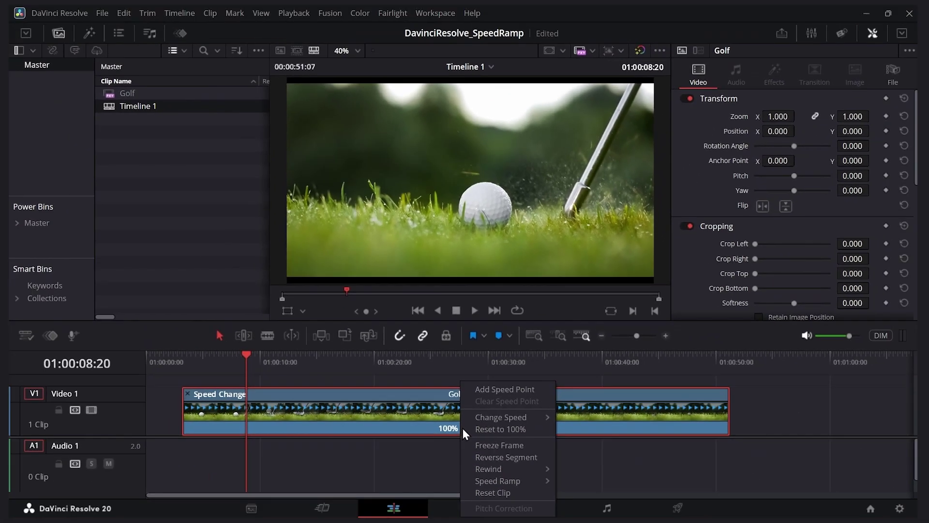
left_click(516, 392)
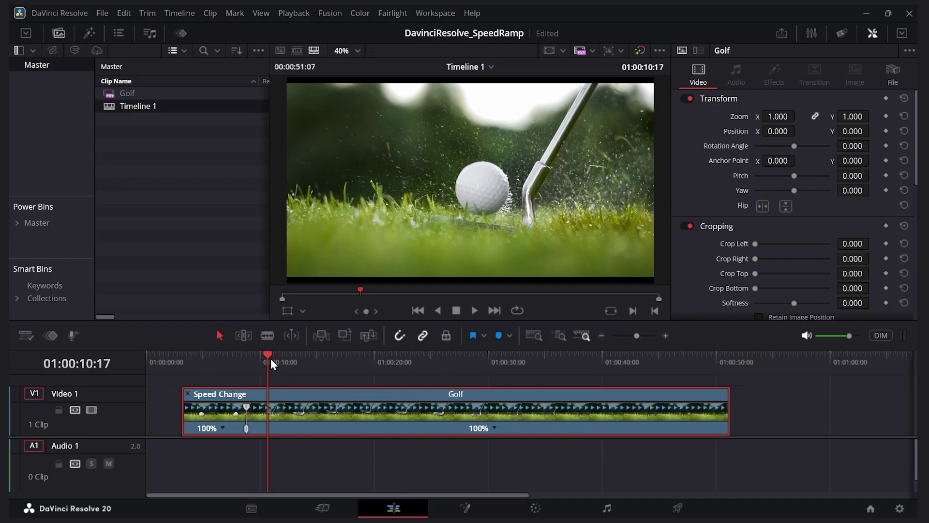
left_click_drag(265, 355, 285, 359)
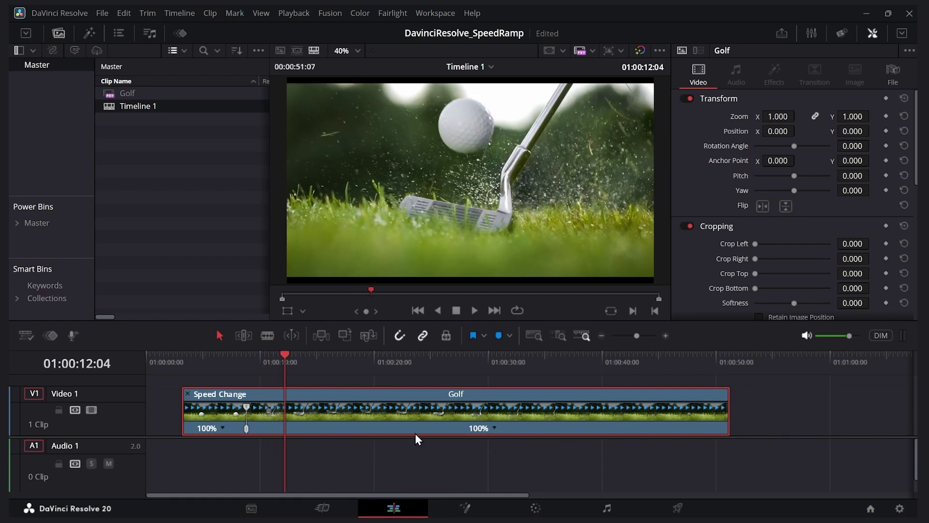
left_click(494, 428)
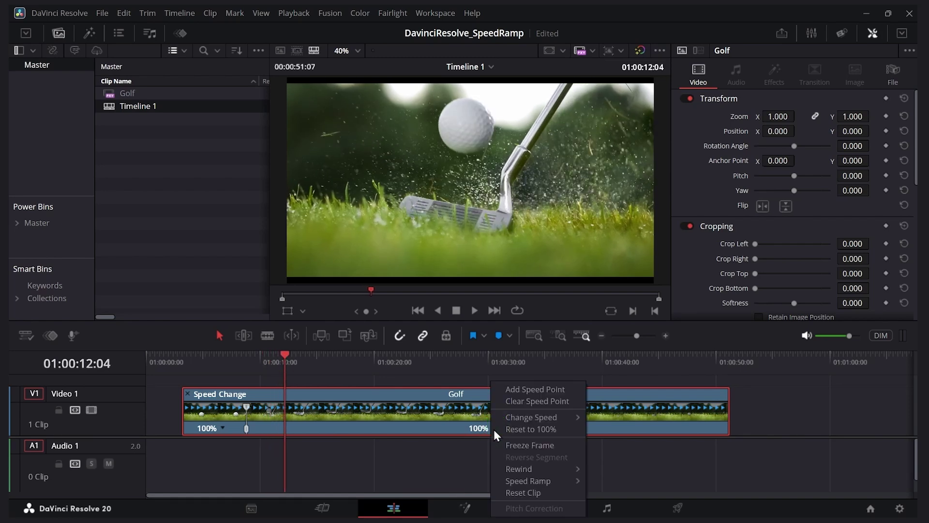
left_click(528, 390)
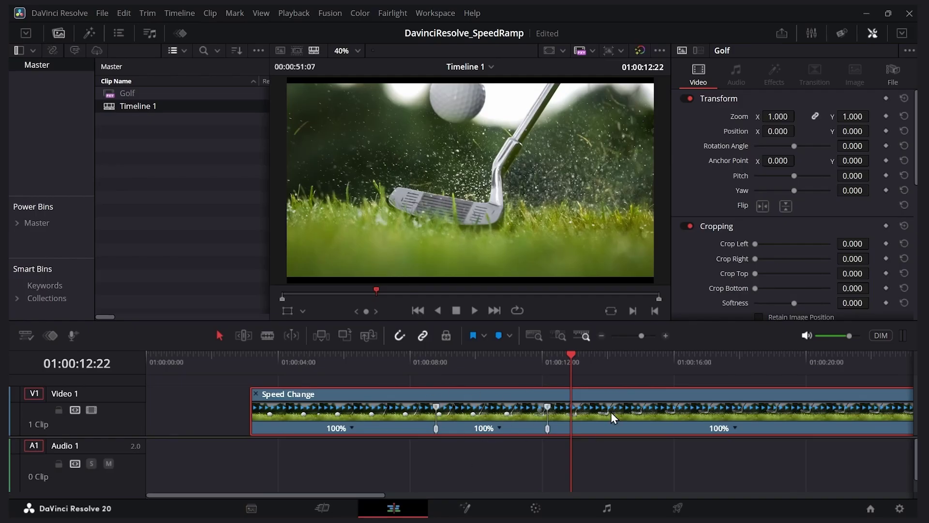
- Drag the middle section's speed handle left, past 420%, until it reads 560%
left_click_drag(548, 409, 466, 408)
scroll(457, 405, "up", 2)
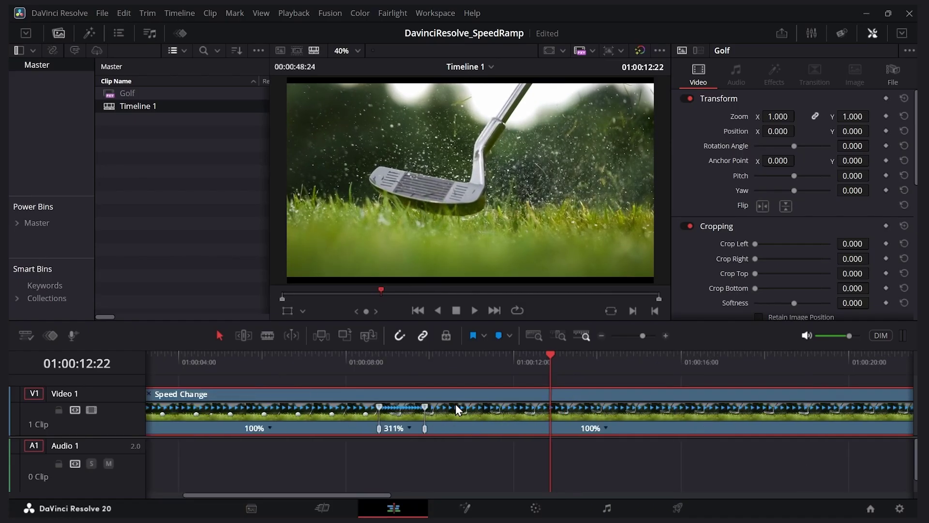
left_click_drag(371, 492, 341, 492)
left_click_drag(504, 405, 489, 405)
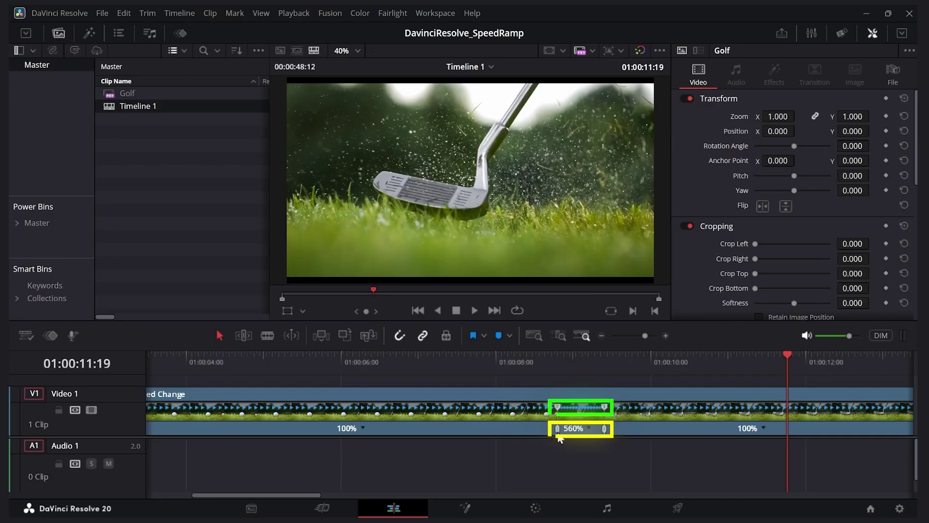
- Move the fast section's start later and play back the ramp from just before it
left_click_drag(543, 358, 556, 363)
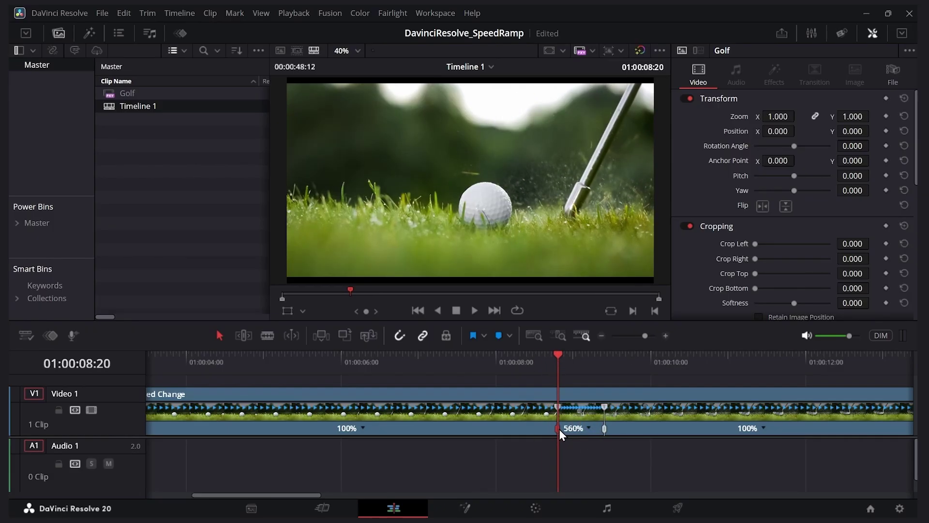
left_click_drag(558, 428, 676, 429)
left_click(532, 359)
key("space")
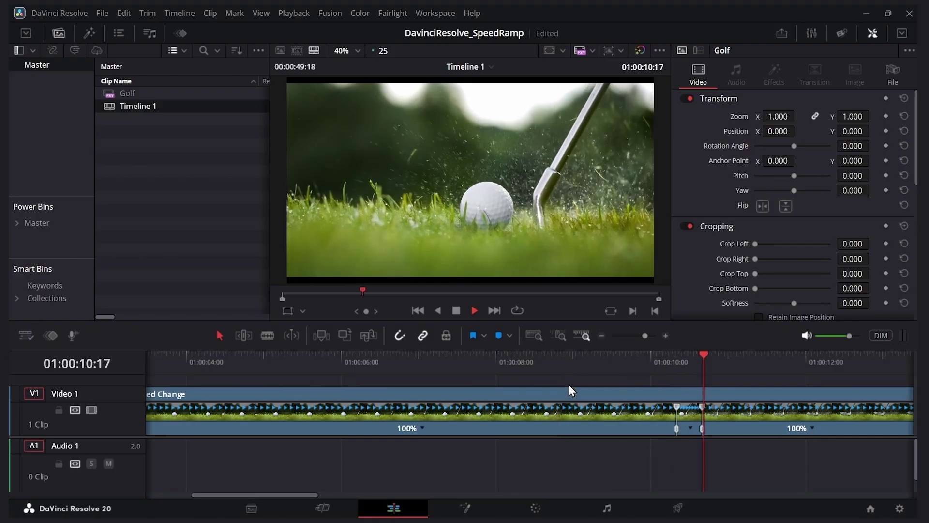
key("space")
- Fine-tune the 560% section's boundary just before 01:00:10:00 and replay the ramp
scroll(538, 392, "right", 3)
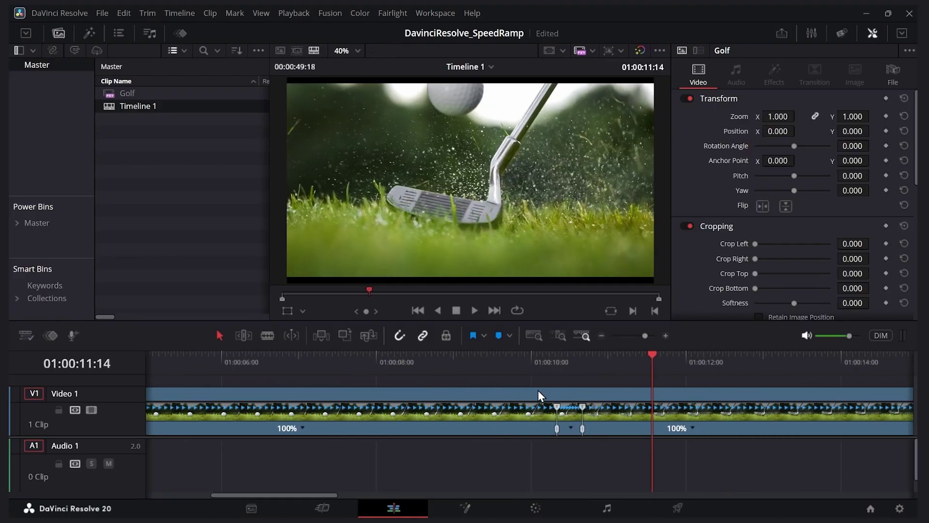
mouse_move(583, 429)
left_mouse_down()
mouse_move(612, 432)
mouse_move(578, 420)
left_mouse_up()
left_click(545, 371)
key("space")
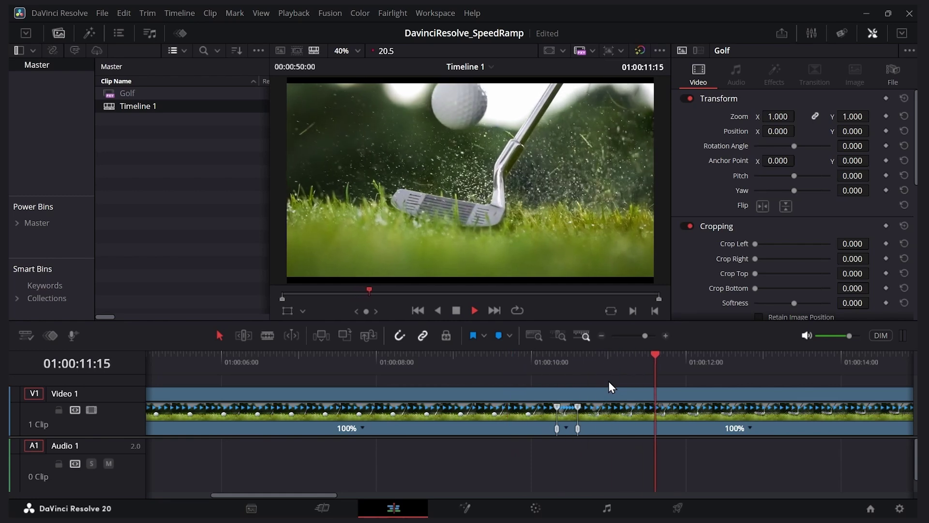
key("space")
left_click(557, 428)
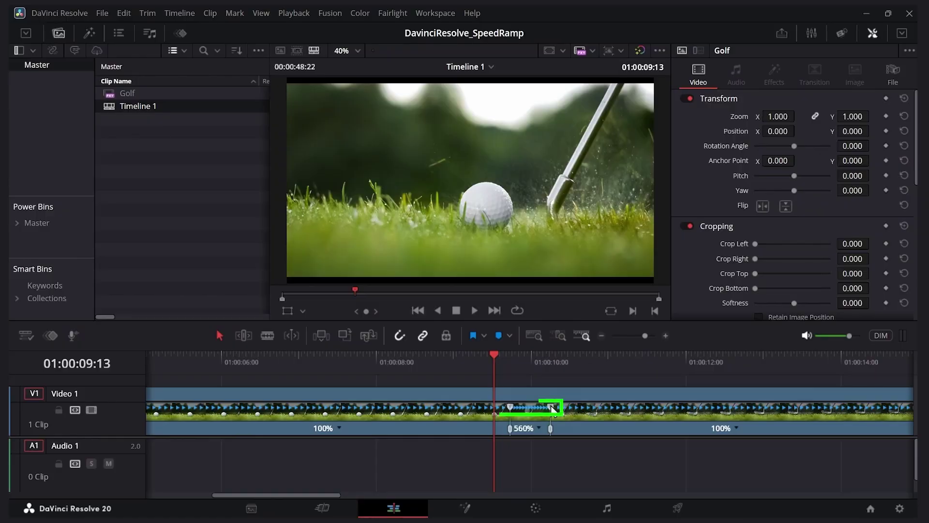
left_click_drag(551, 406, 506, 418)
key("ctrl+z")
left_click(535, 354)
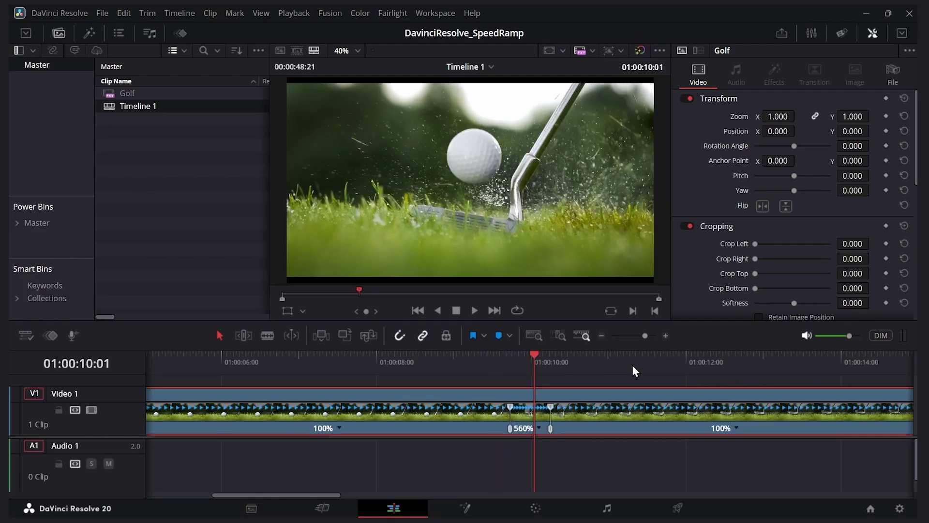
left_click(539, 429)
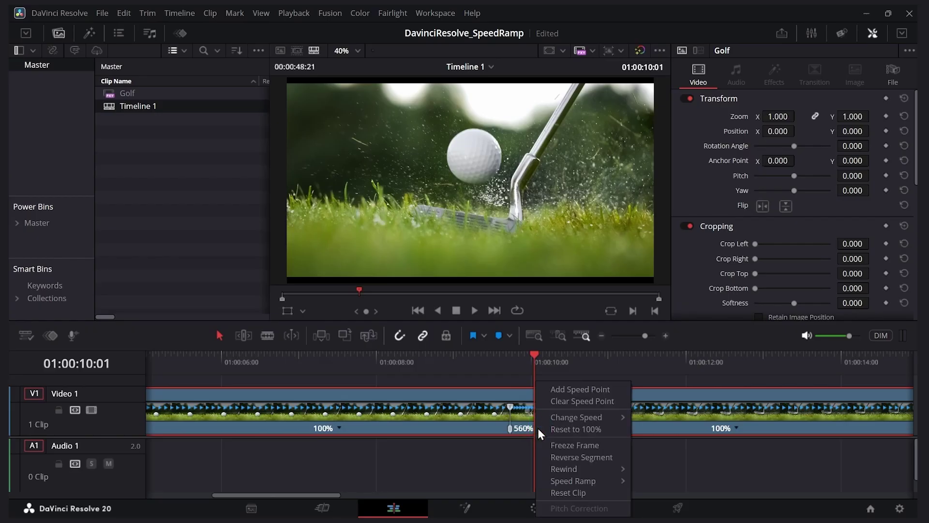
left_click(685, 361)
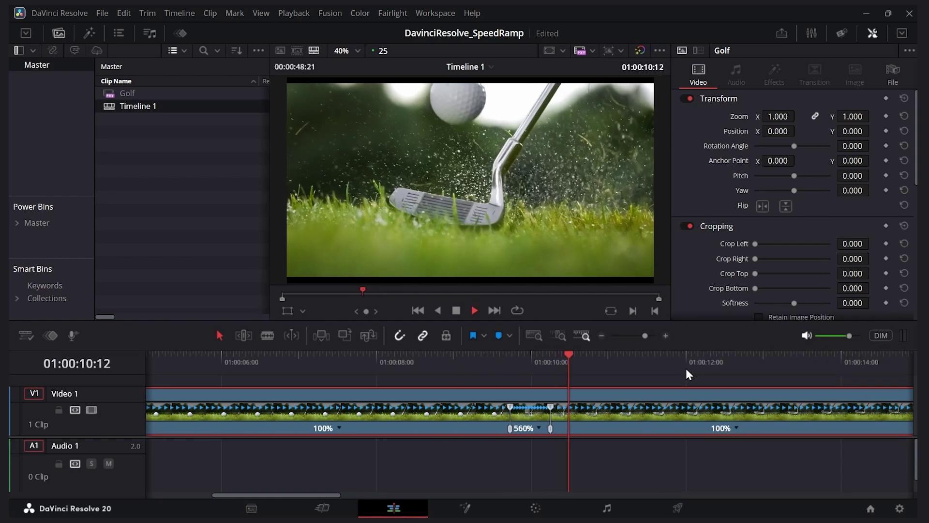
key("space")
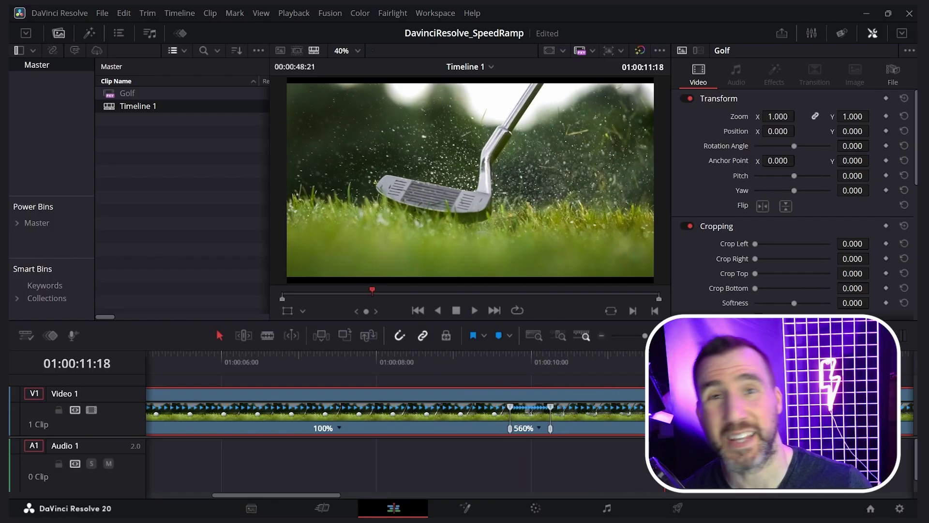
left_click(578, 355)
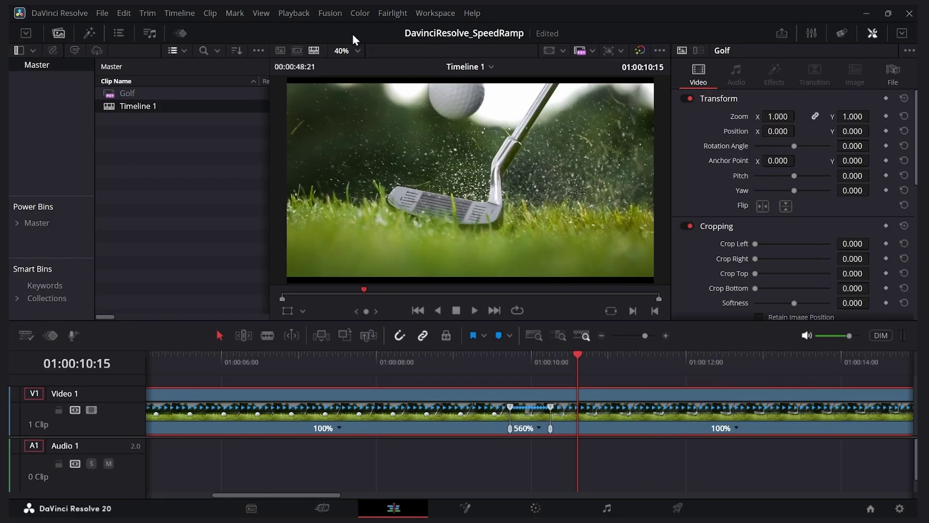
left_click(186, 34)
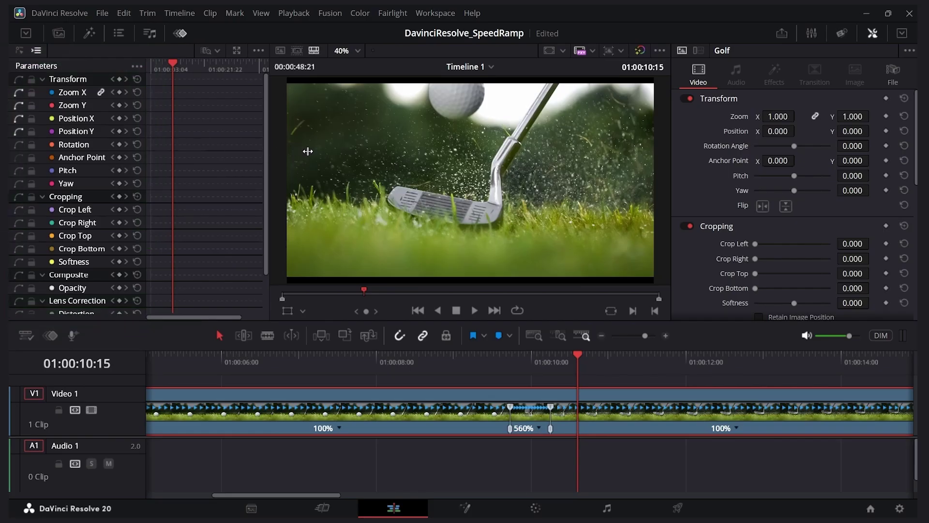
left_click(236, 52)
left_click_drag(411, 106, 325, 73)
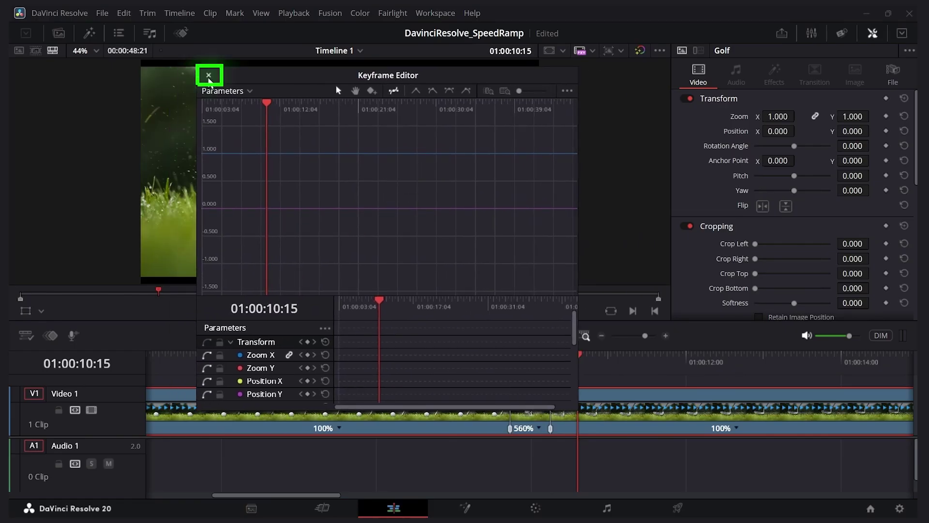
left_click(209, 75)
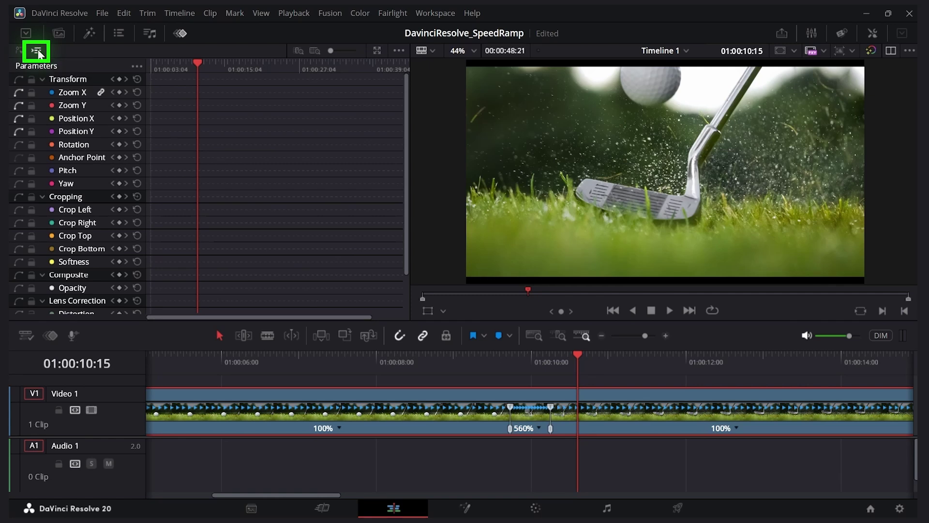
- Scroll the Keyframe Editor's Parameters list to reveal the Speed group's Retime Speed keyframes
scroll(103, 169, "down", 3)
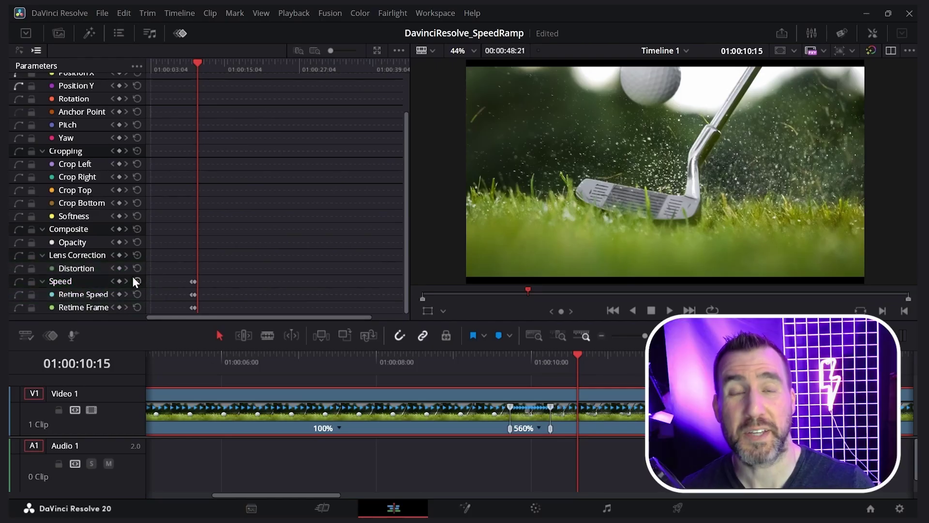
scroll(194, 269, "up", 2)
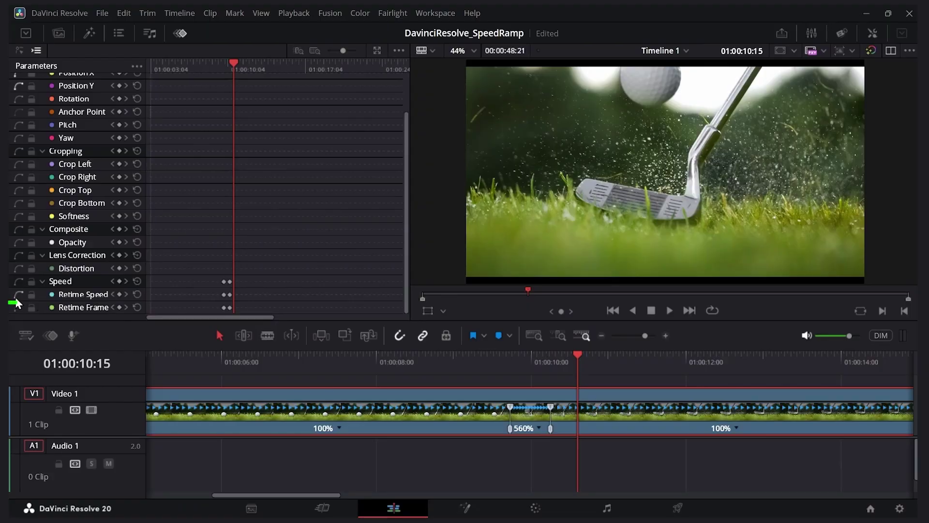
scroll(27, 209, "up", 3)
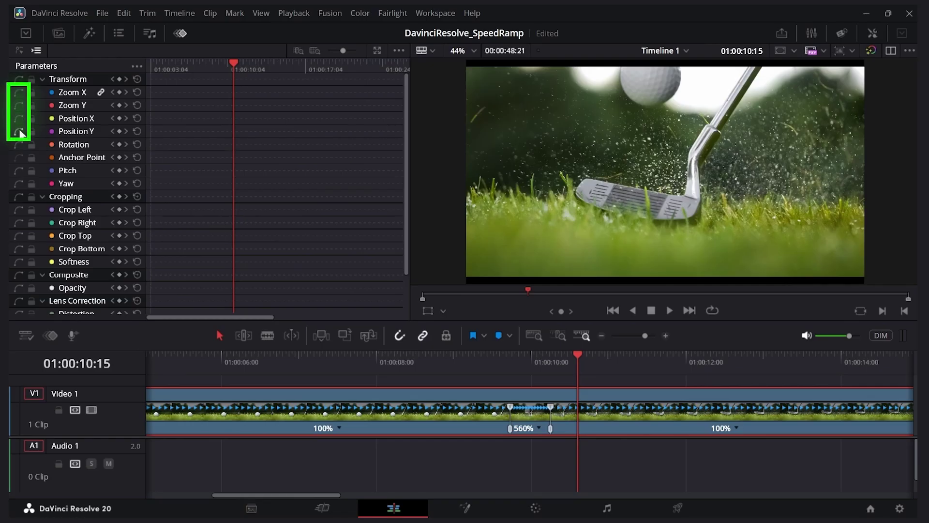
scroll(39, 224, "down", 3)
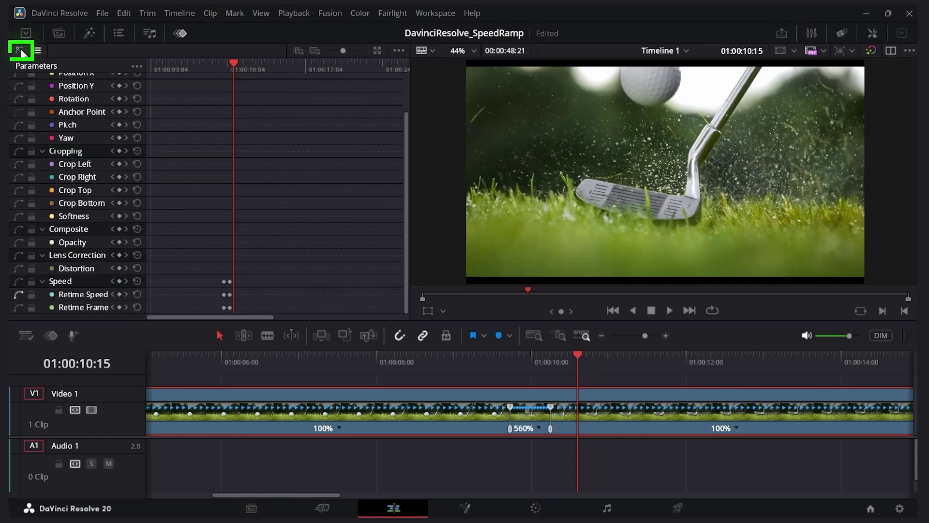
- Show Retime Speed as a curve, zoom in, and select the two keyframes at the 5.600 step
left_click(21, 50)
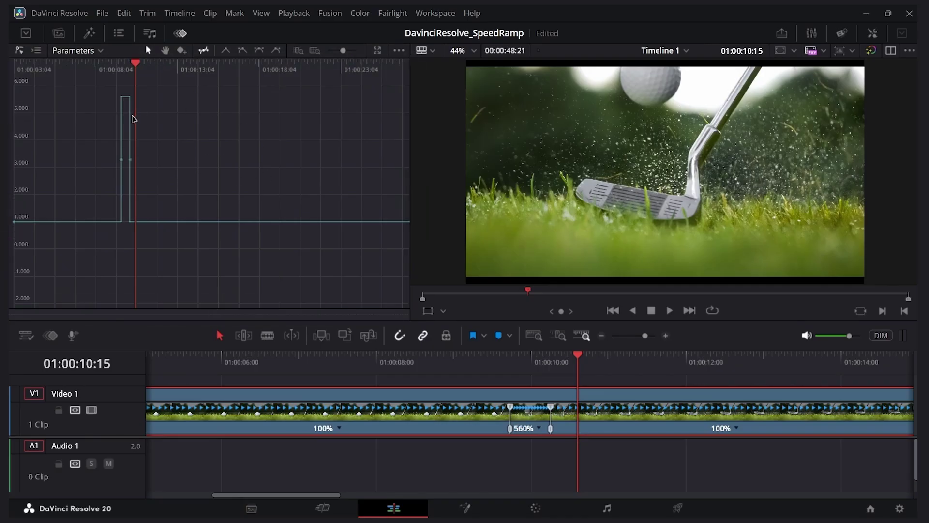
mouse_move(129, 115)
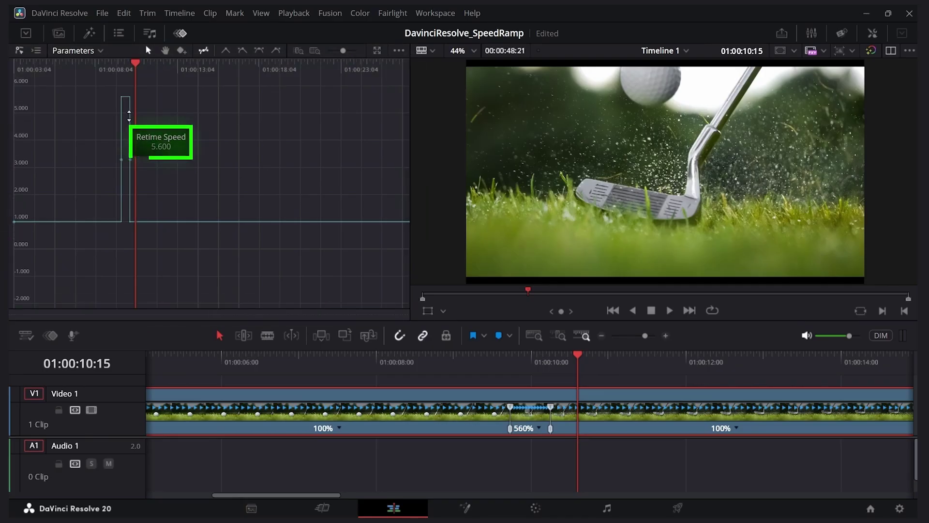
left_click(38, 52)
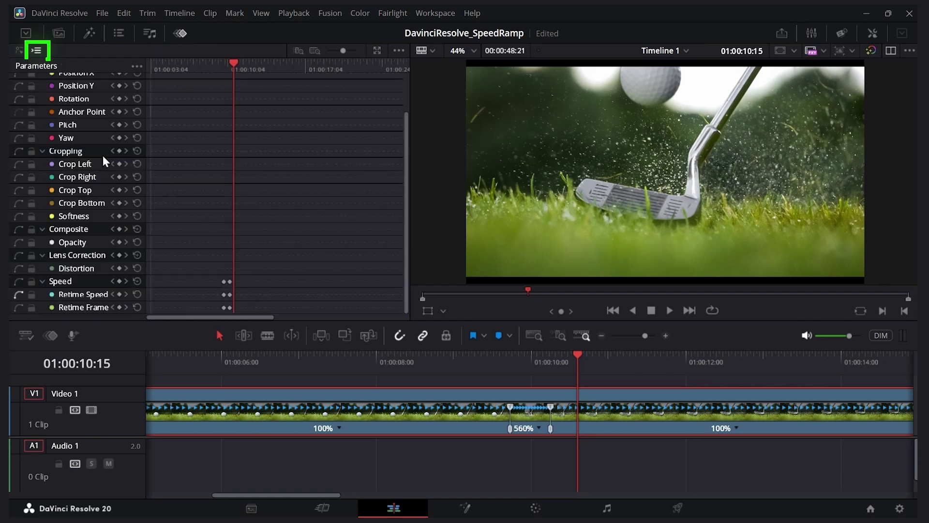
left_click(19, 50)
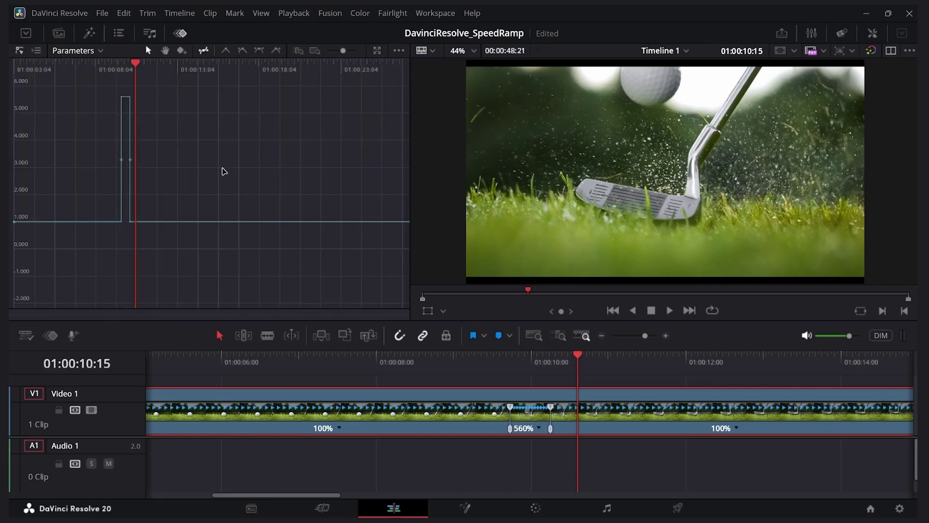
scroll(155, 233, "up", 2)
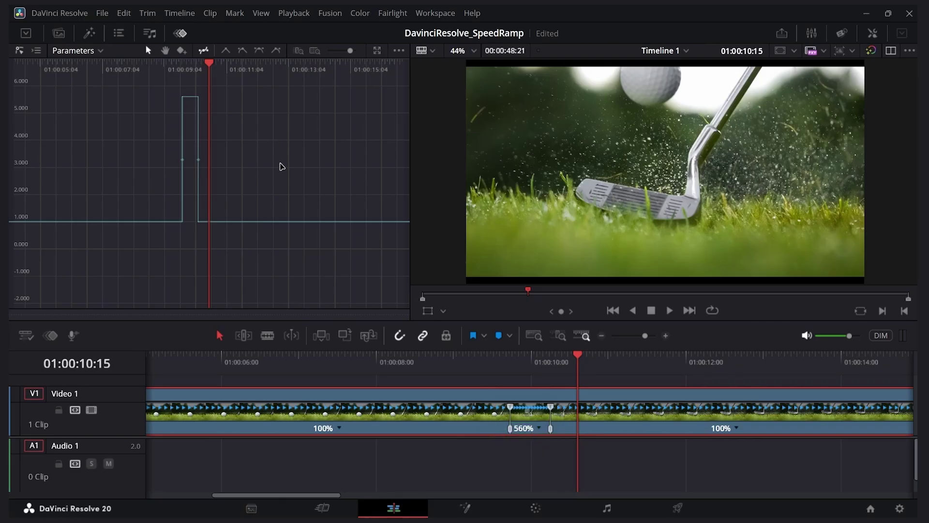
left_click_drag(147, 142, 218, 179)
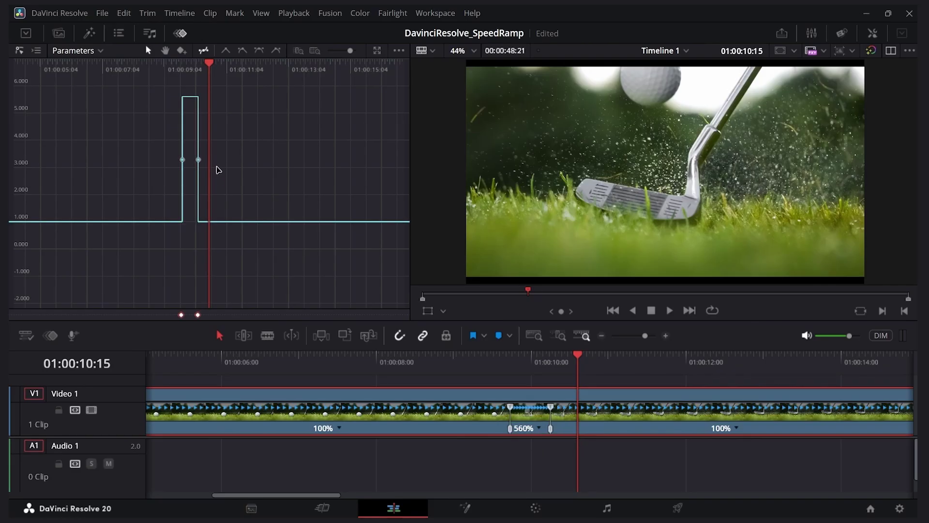
- Apply Ease In and Out to both speed keyframes and preview the ramp from 01:00:09:06
left_click(260, 50)
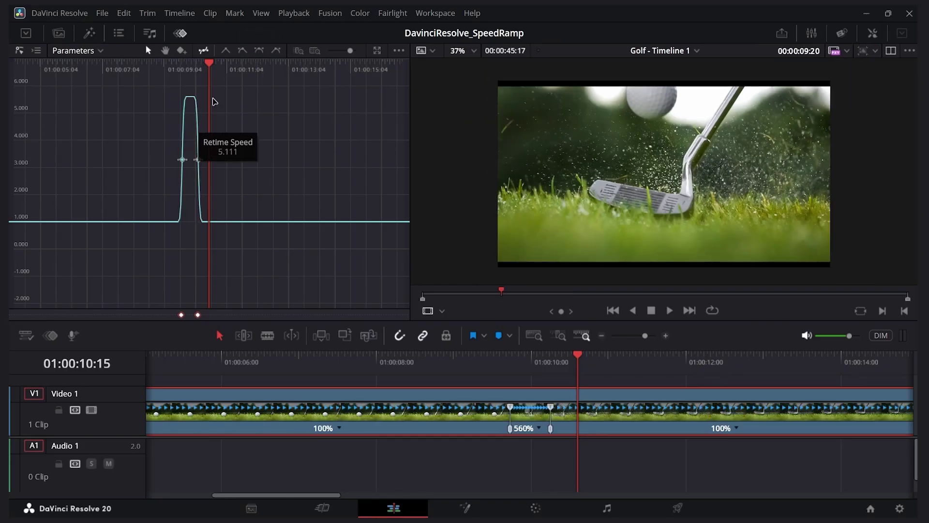
left_click(473, 362)
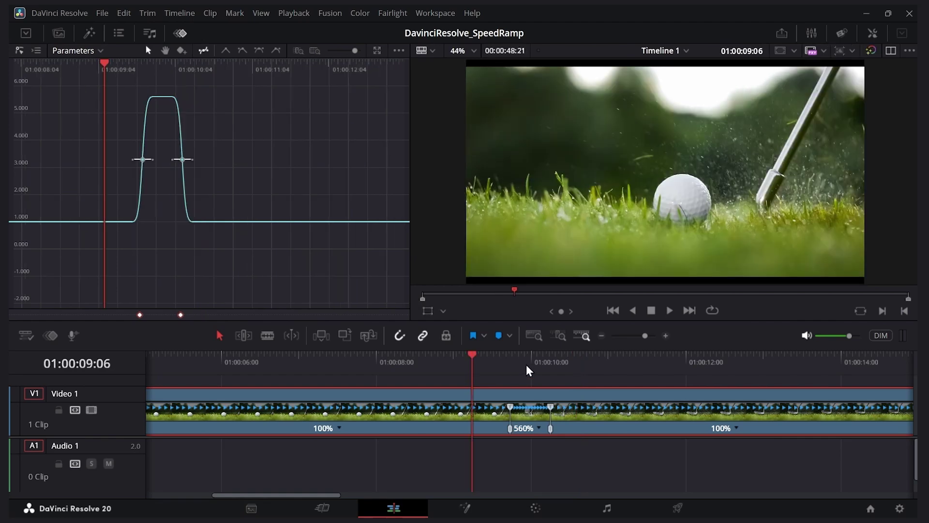
key("space")
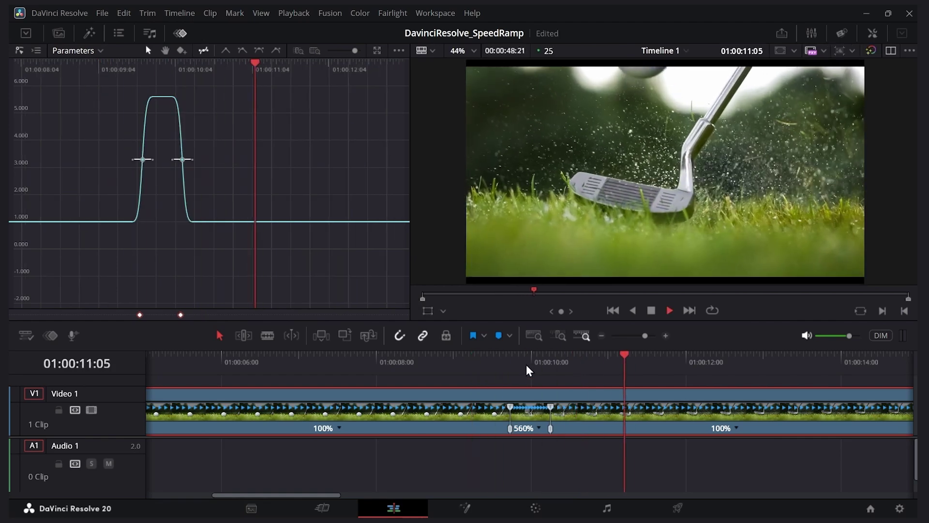
key("space")
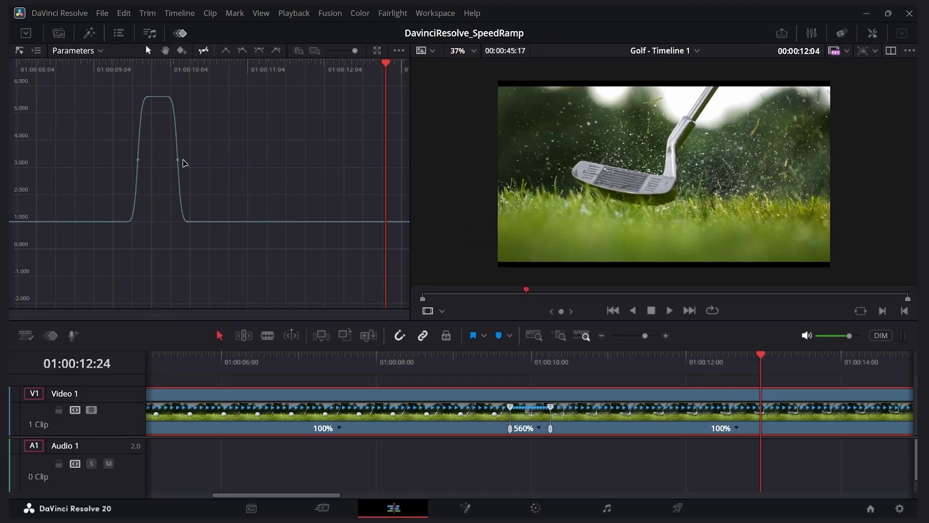
- Stretch the keyframe's bezier ease and move both speed points outward to widen the 560% section
mouse_move(177, 160)
left_mouse_down()
mouse_move(243, 165)
mouse_move(180, 159)
left_mouse_up()
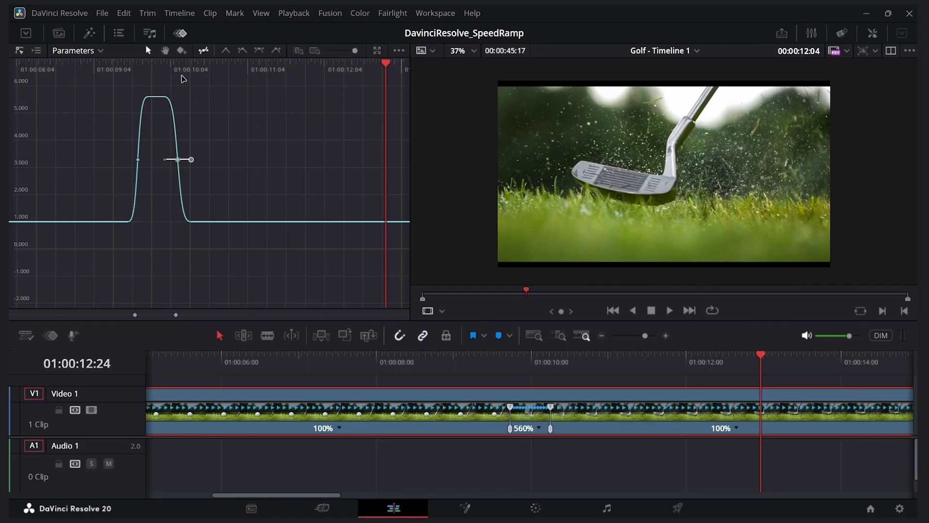
left_click_drag(550, 430, 639, 433)
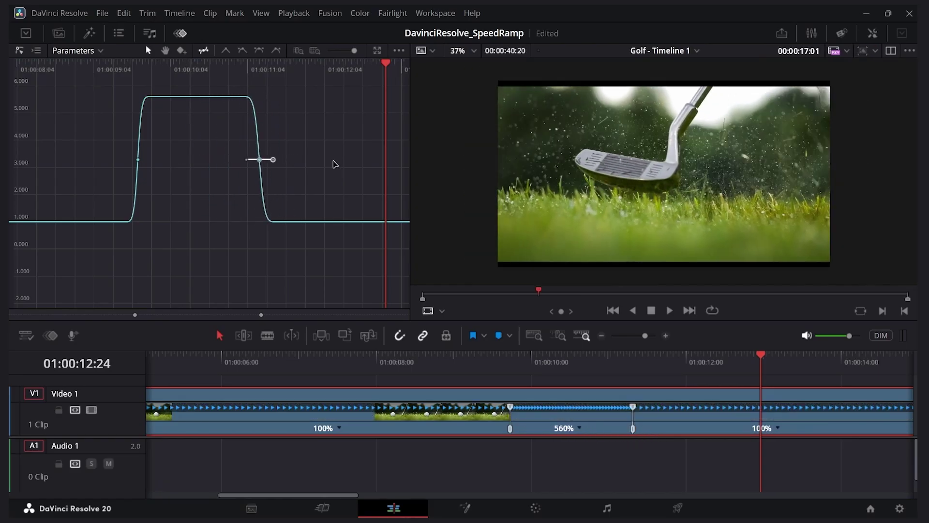
left_click_drag(509, 429, 478, 430)
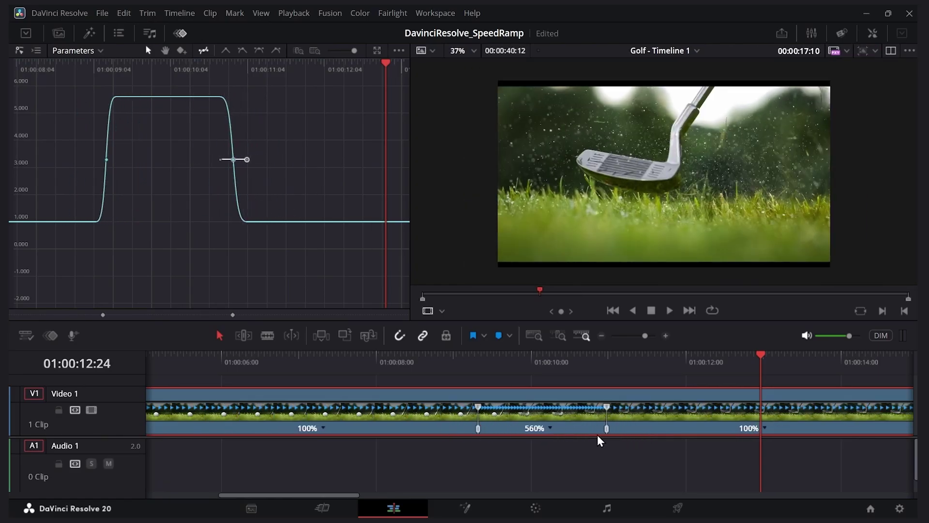
left_click(606, 429)
mouse_move(606, 430)
left_mouse_down()
mouse_move(629, 429)
mouse_move(612, 431)
left_mouse_up()
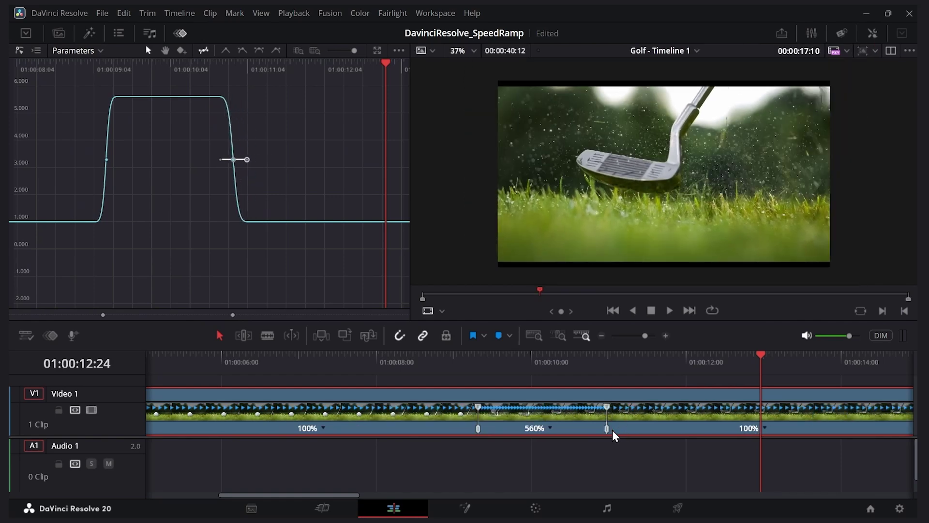